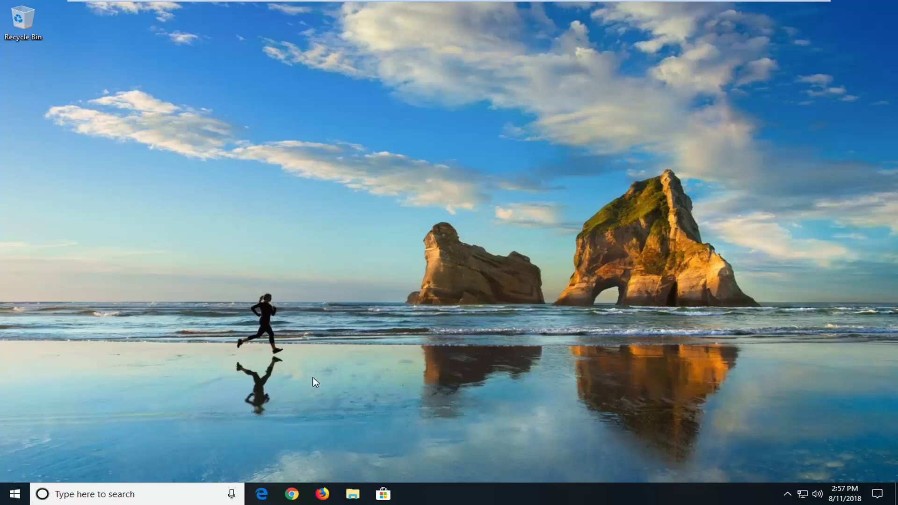
Step: Search Start for 'troubleshoot' and open the Troubleshoot page in Settings
{"action": "left_click", "coordinate": [17, 494]}
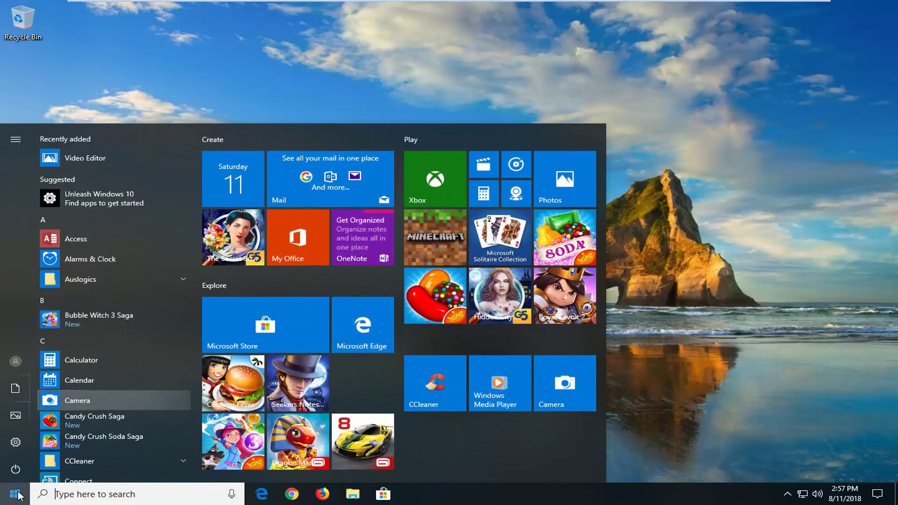
{"action": "type", "text": "troubleshoot"}
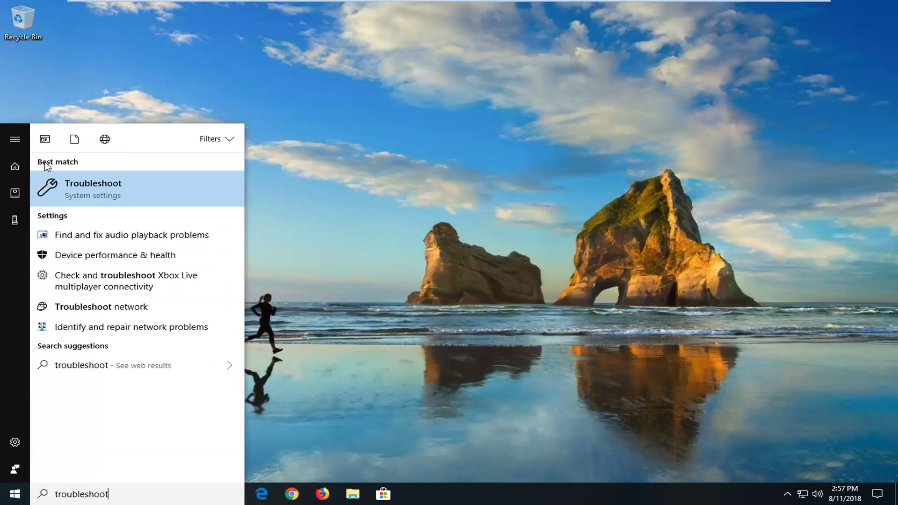
{"action": "left_click", "coordinate": [91, 189]}
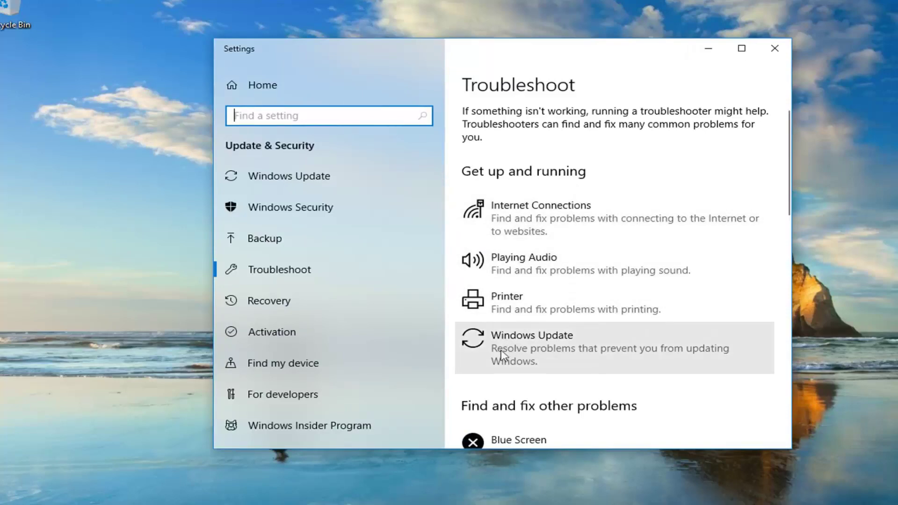
Step: Run the Windows Update troubleshooter until it reports pending changes needing a reboot
{"action": "left_click", "coordinate": [661, 354]}
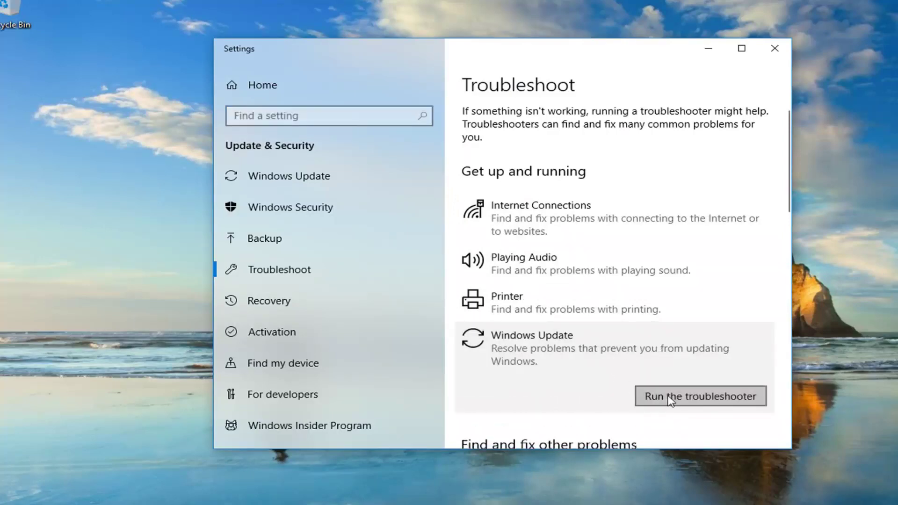
{"action": "left_click", "coordinate": [669, 398]}
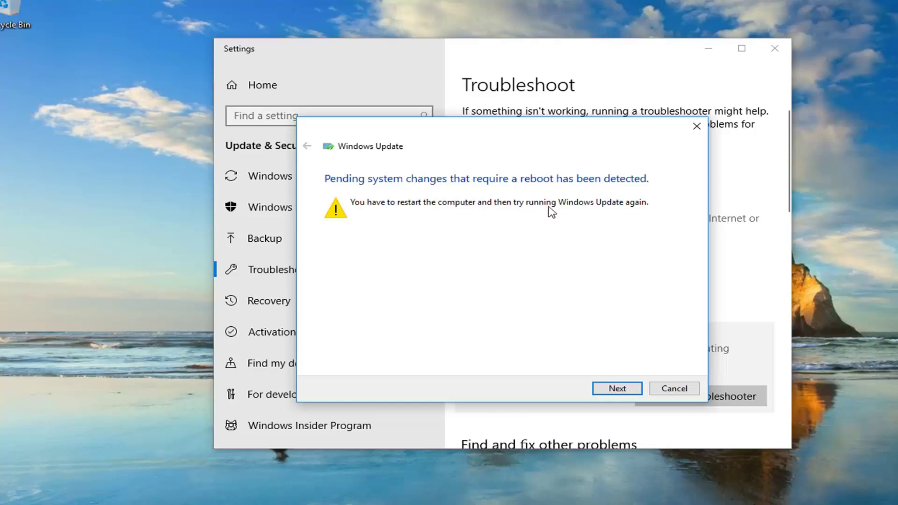
Step: Finish and close the Windows Update troubleshooter, then close Settings
{"action": "left_click", "coordinate": [616, 386]}
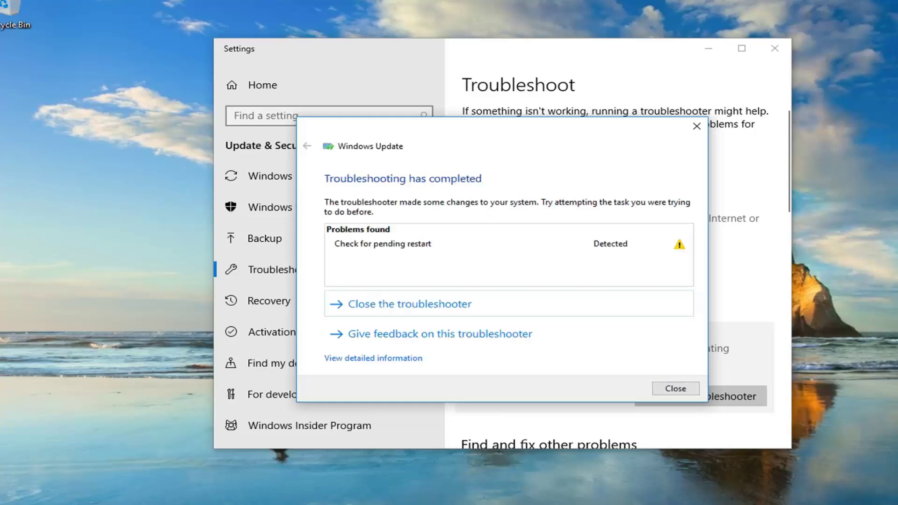
{"action": "left_click", "coordinate": [676, 388]}
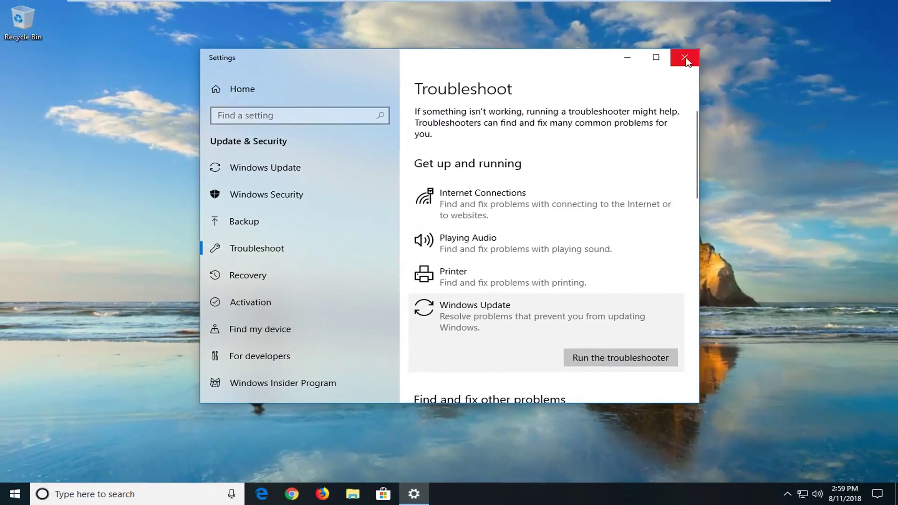
{"action": "left_click", "coordinate": [684, 58]}
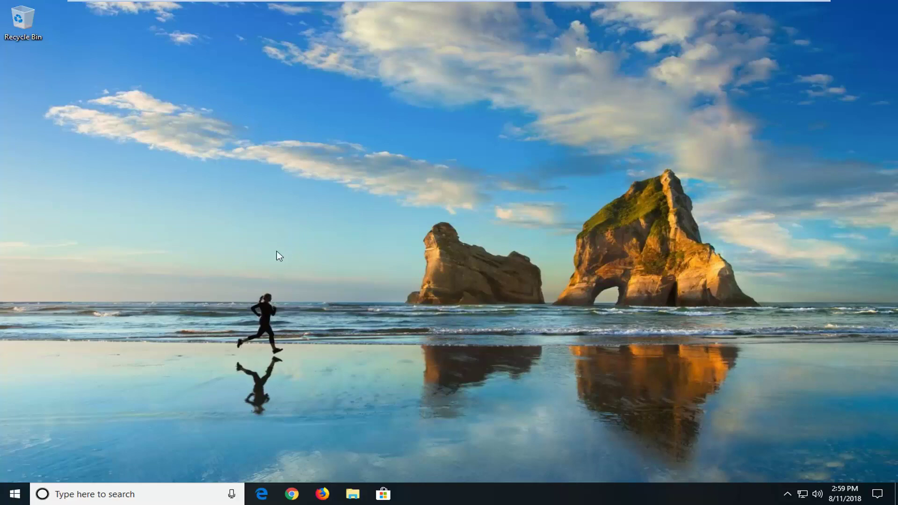
Step: Search Start for 'file explorer', fixing the typo, and launch File Explorer
{"action": "left_click", "coordinate": [14, 496]}
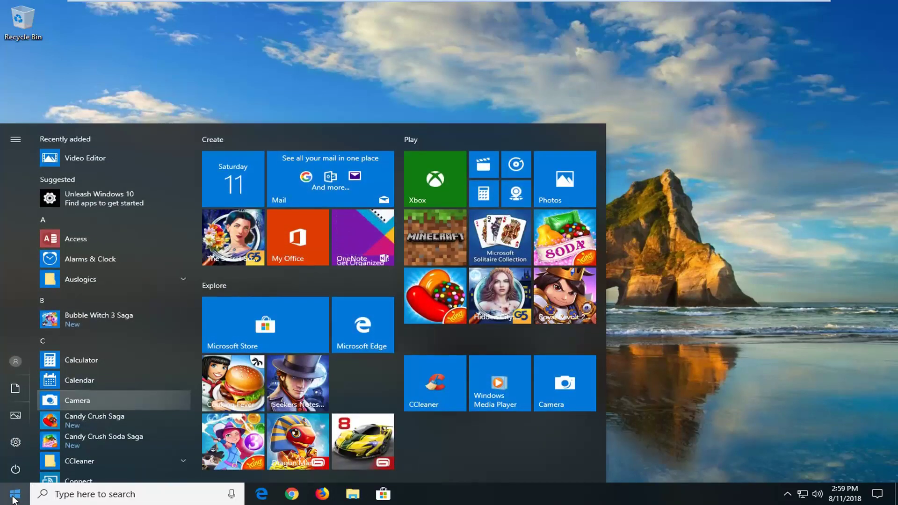
{"action": "type", "text": "file exporer"}
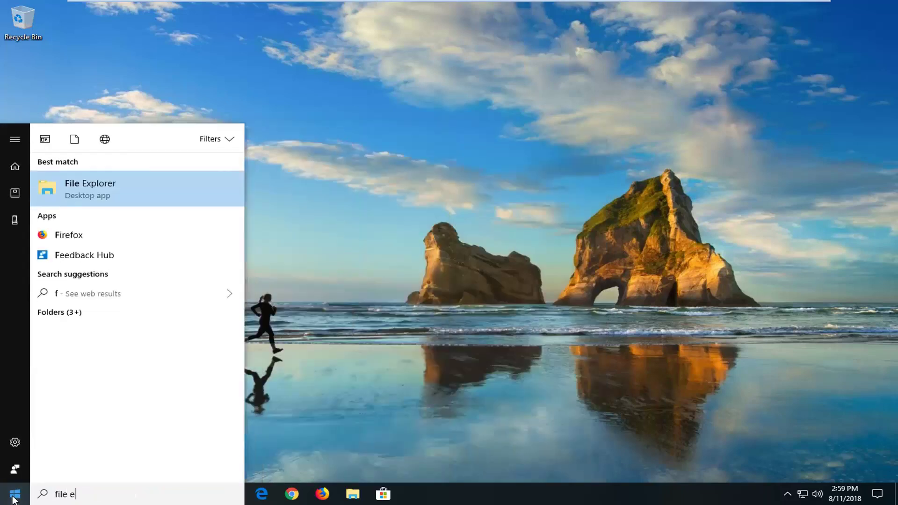
{"action": "key", "text": "BackSpace"}
{"action": "key", "text": "BackSpace"}
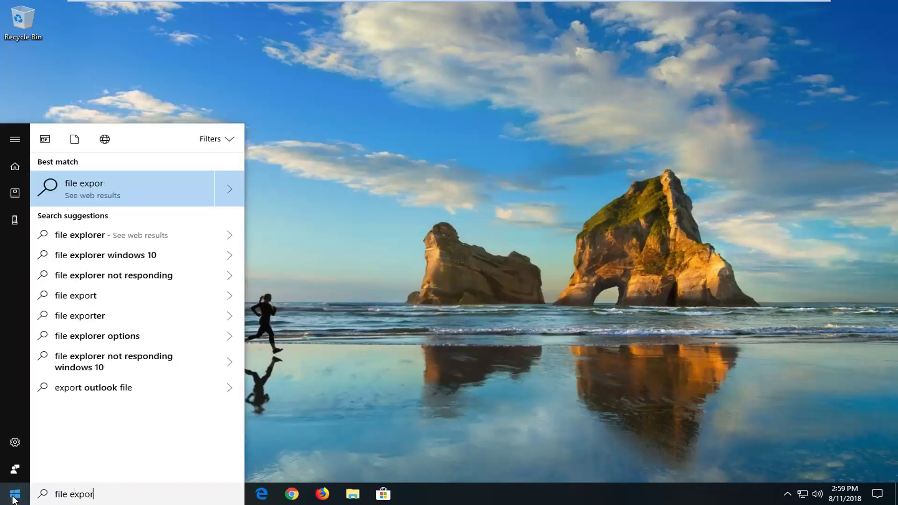
{"action": "key", "text": "BackSpace"}
{"action": "key", "text": "BackSpace"}
{"action": "type", "text": "lorer"}
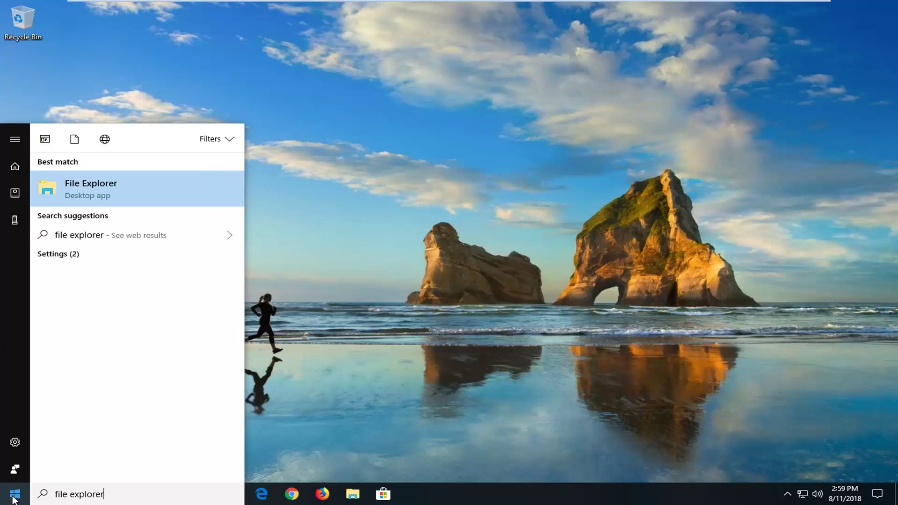
{"action": "left_click", "coordinate": [141, 193]}
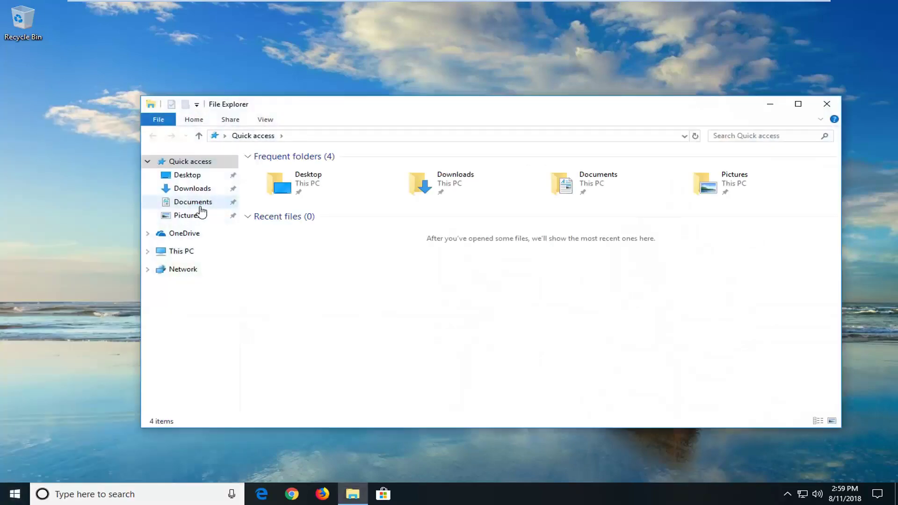
Step: Navigate through This PC to C:\Windows\SoftwareDistribution
{"action": "left_click", "coordinate": [178, 254]}
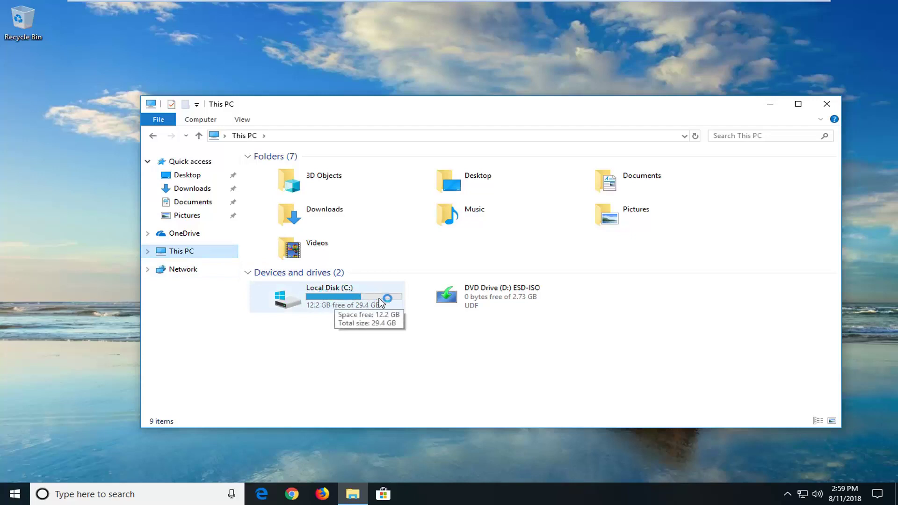
{"action": "left_click", "coordinate": [350, 303]}
{"action": "double_click", "coordinate": [350, 304]}
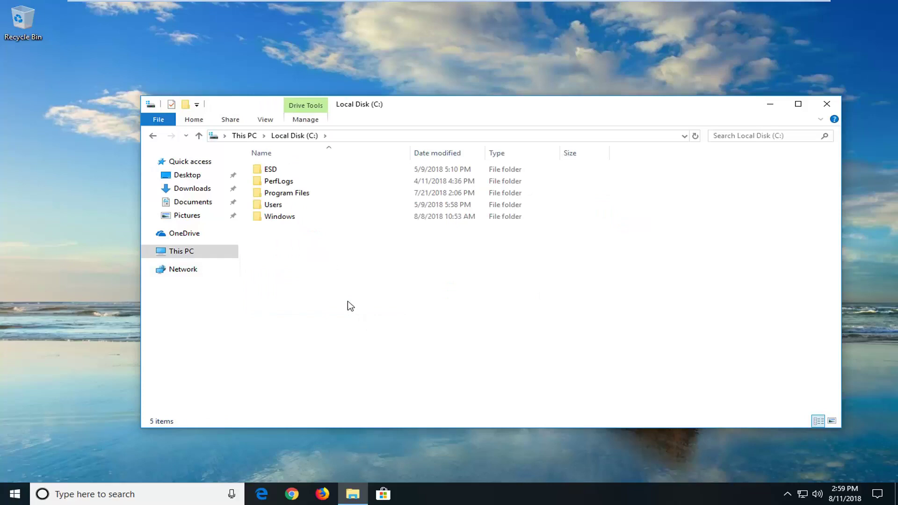
{"action": "double_click", "coordinate": [279, 217]}
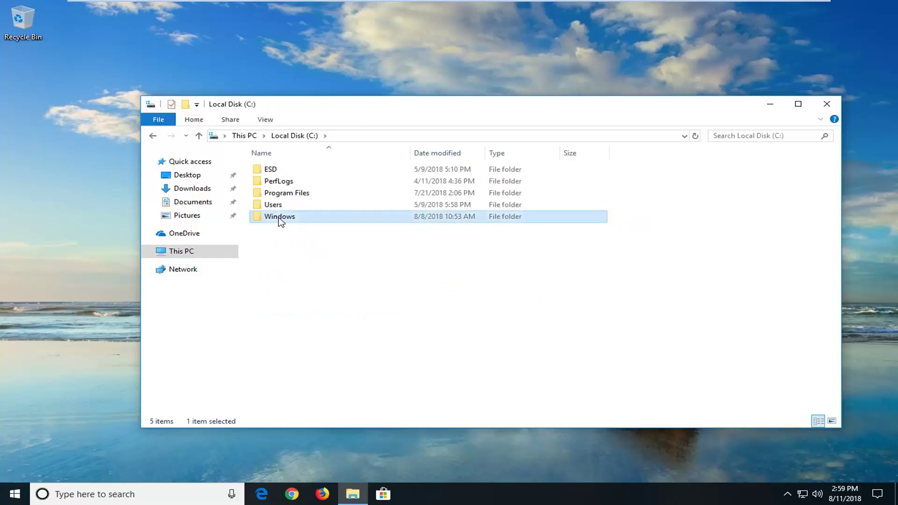
{"action": "scroll", "coordinate": [286, 231], "scroll_direction": "down", "scroll_amount": 13}
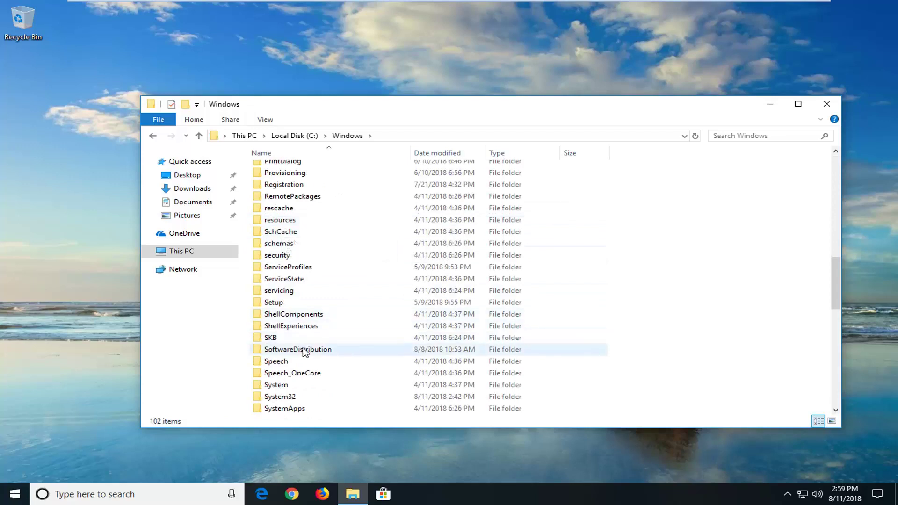
{"action": "double_click", "coordinate": [304, 351]}
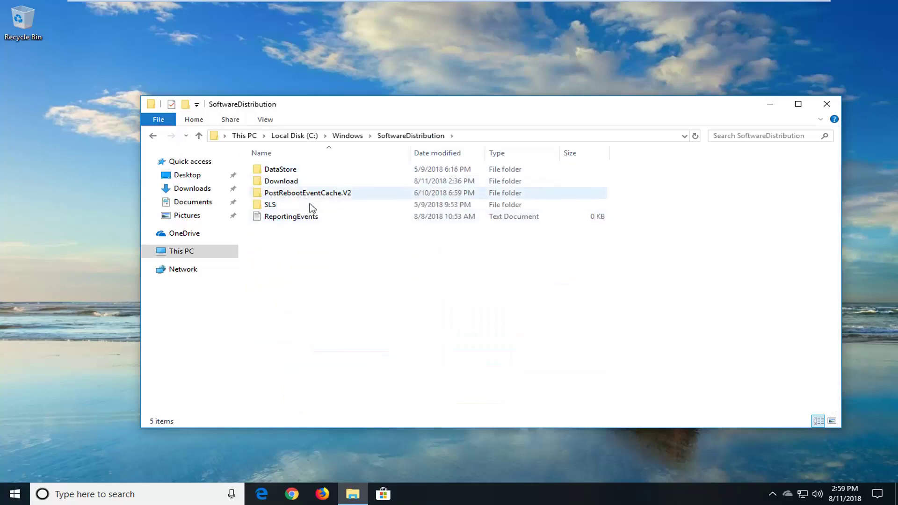
Step: Delete all SoftwareDistribution contents, skipping the in-use ReportingEvents file and folder
{"action": "left_click_drag", "start_coordinate": [454, 330], "coordinate": [327, 152]}
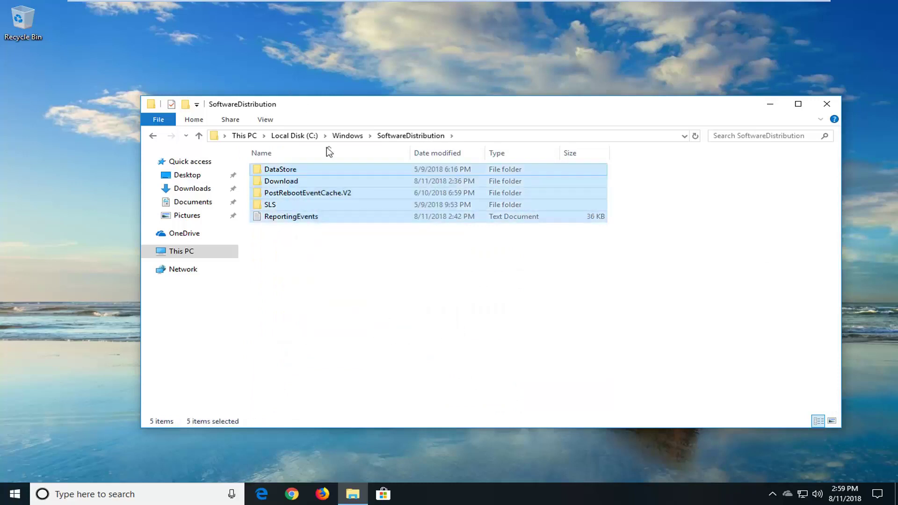
{"action": "right_click", "coordinate": [325, 181]}
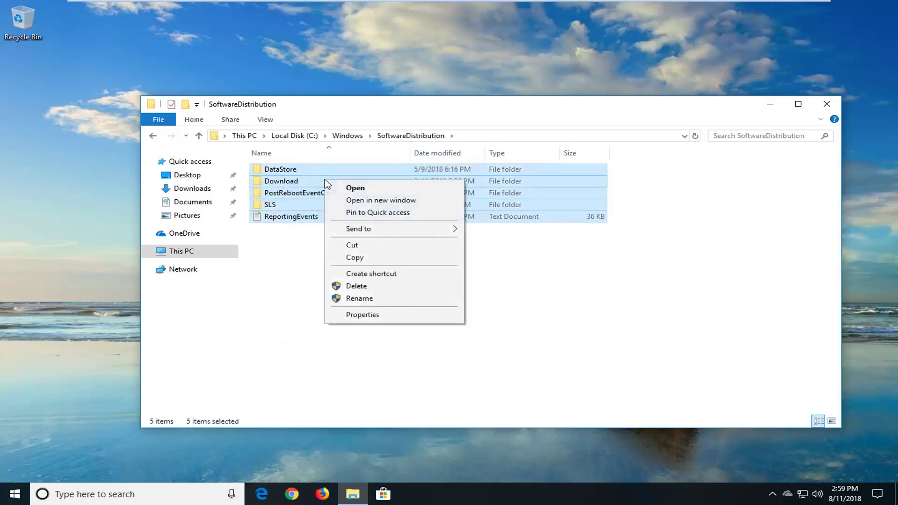
{"action": "left_click", "coordinate": [358, 286]}
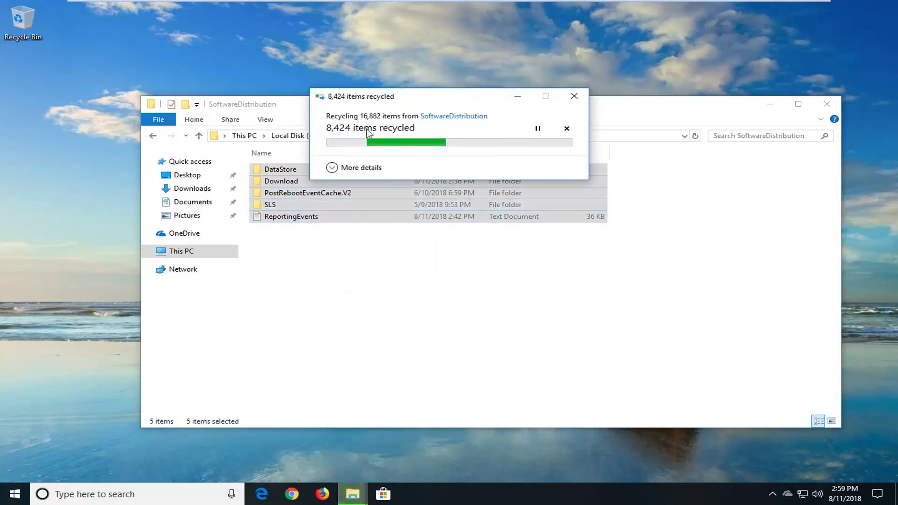
{"action": "left_click_drag", "start_coordinate": [401, 104], "coordinate": [405, 206]}
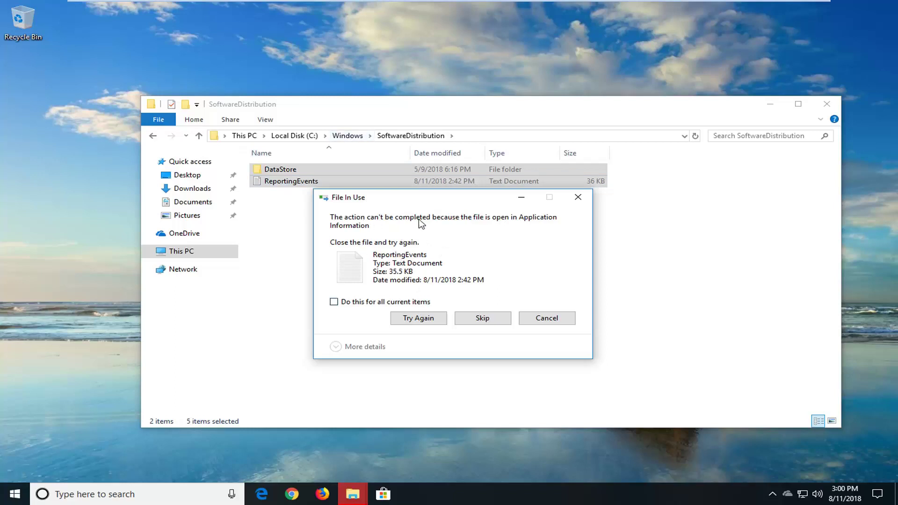
{"action": "left_click", "coordinate": [482, 319]}
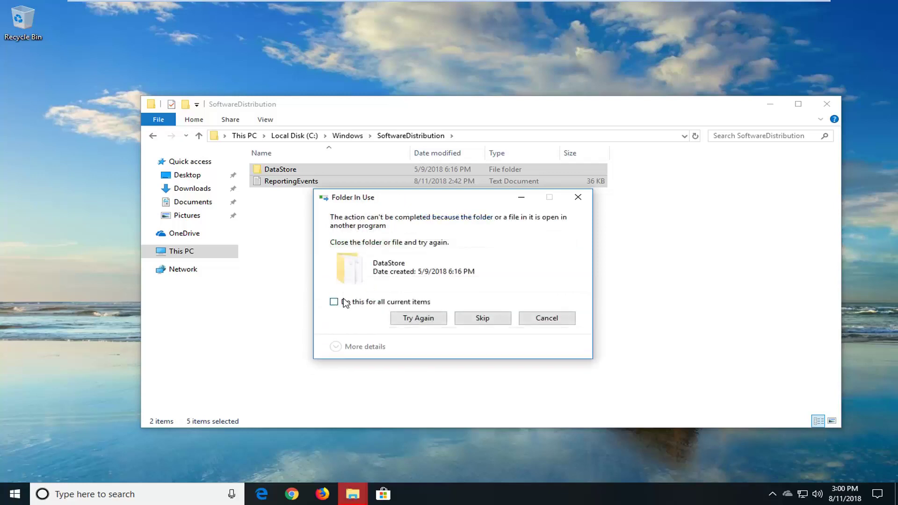
{"action": "left_click", "coordinate": [491, 322]}
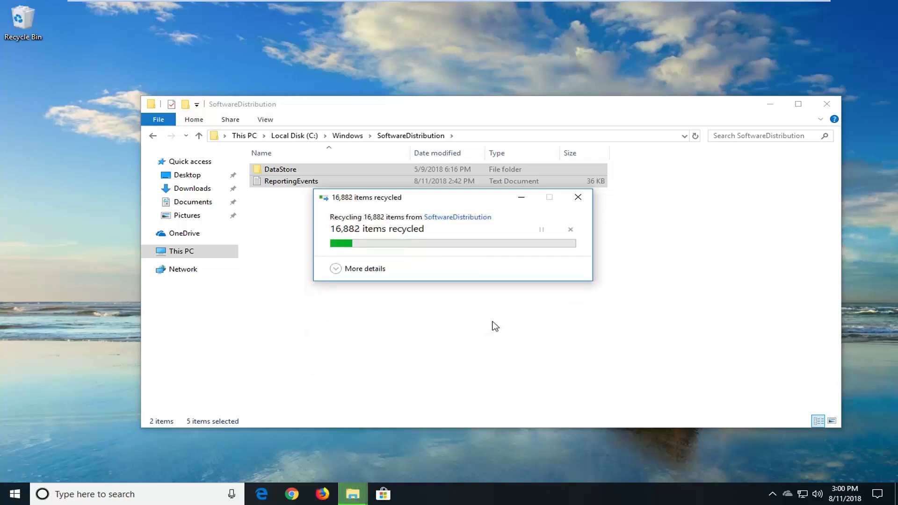
Step: Check the remaining DataStore folder, return to SoftwareDistribution, and close File Explorer
{"action": "double_click", "coordinate": [301, 171]}
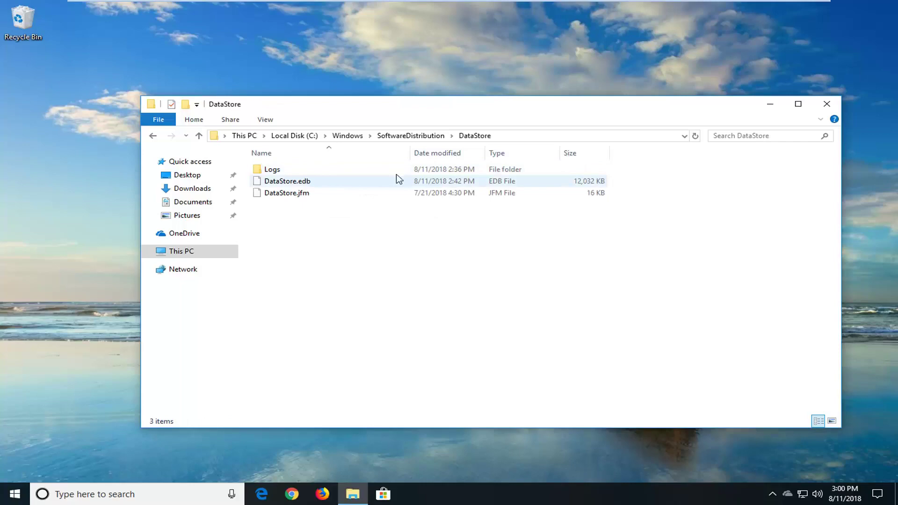
{"action": "left_click", "coordinate": [153, 136]}
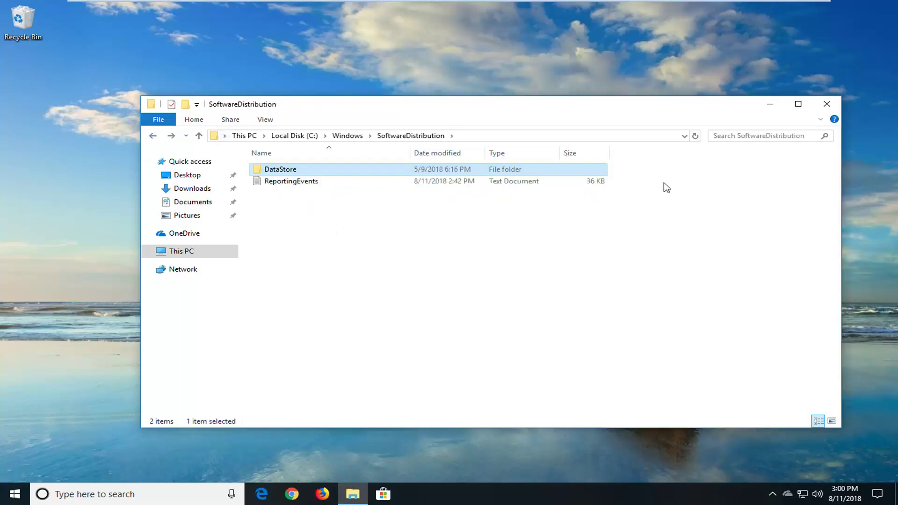
{"action": "left_click", "coordinate": [826, 104]}
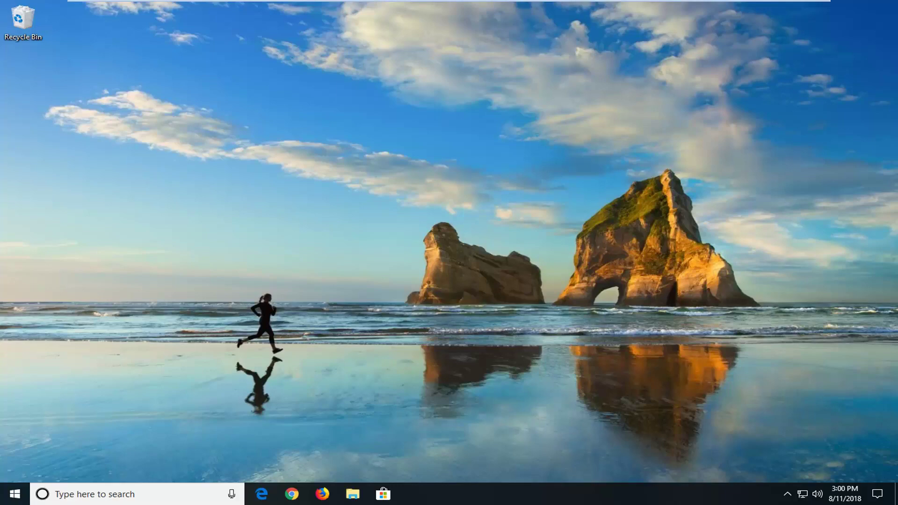
Step: Search Start for 'services' and launch the Services desktop app
{"action": "left_click", "coordinate": [13, 496]}
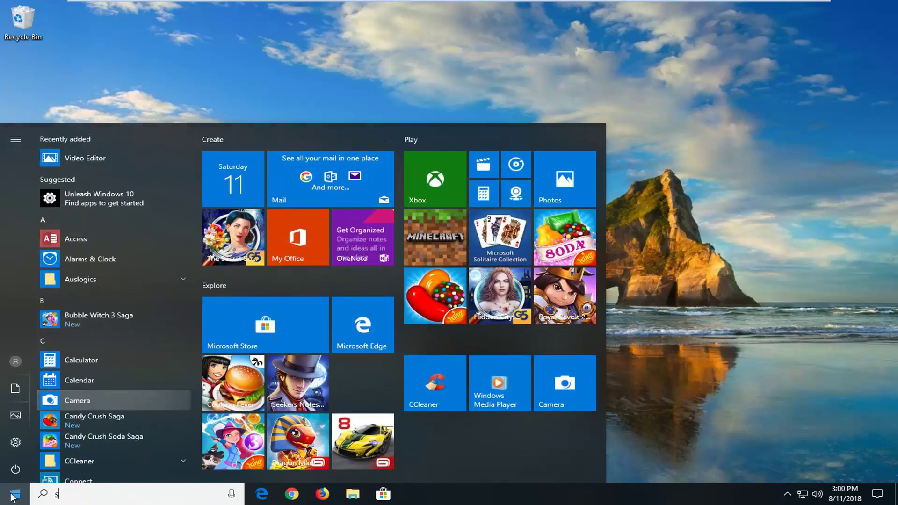
{"action": "type", "text": "services"}
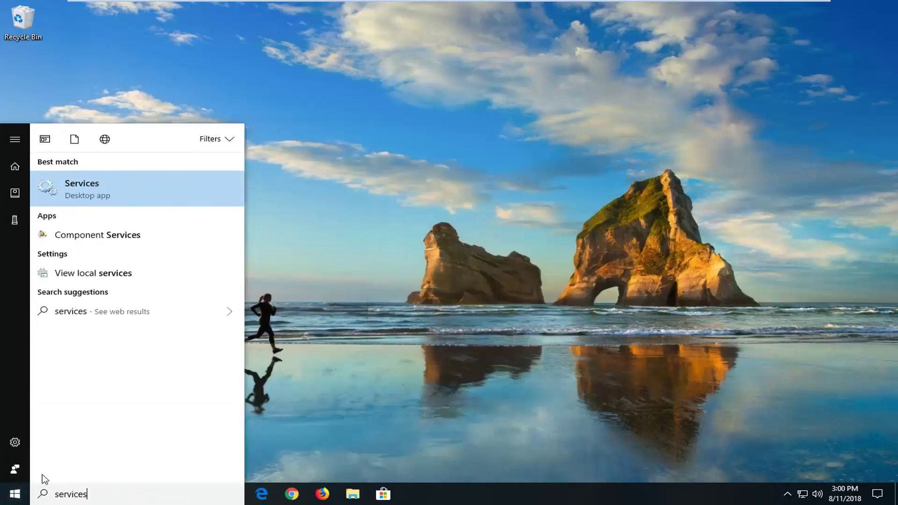
{"action": "left_click", "coordinate": [97, 188]}
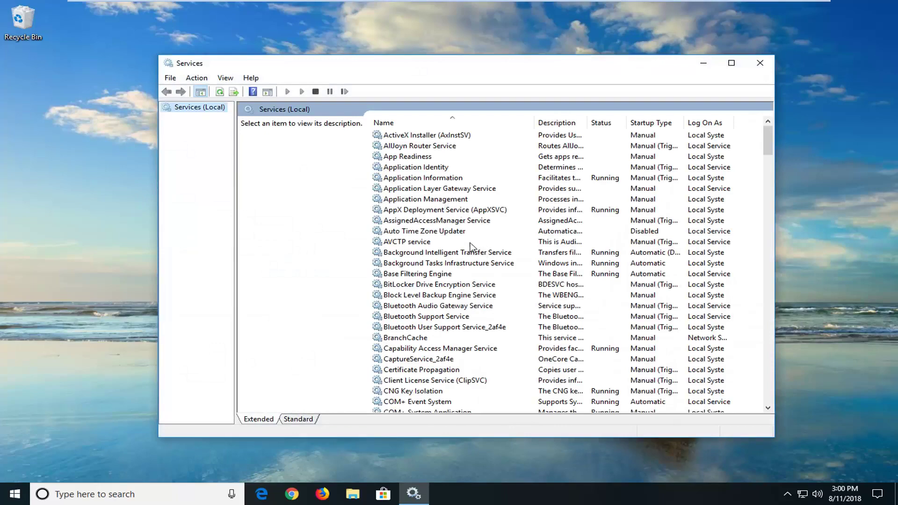
{"action": "double_click", "coordinate": [416, 253]}
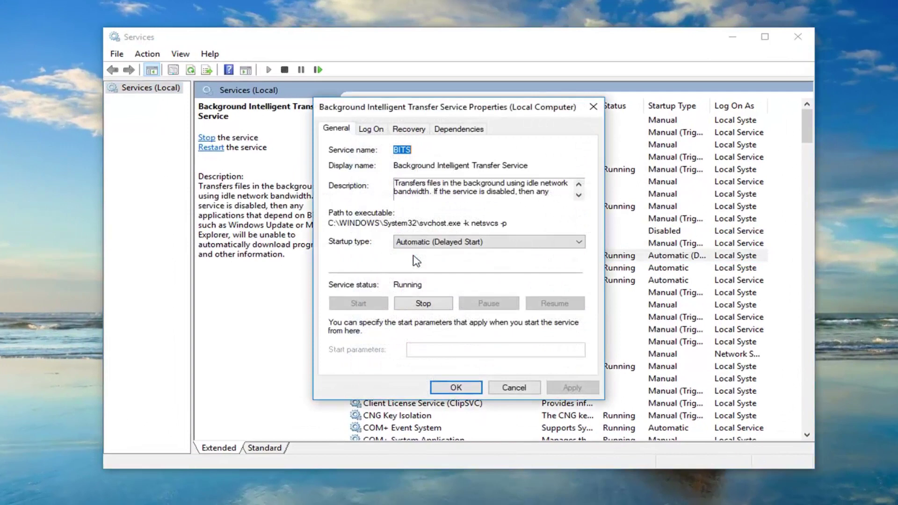
{"action": "left_click", "coordinate": [432, 242]}
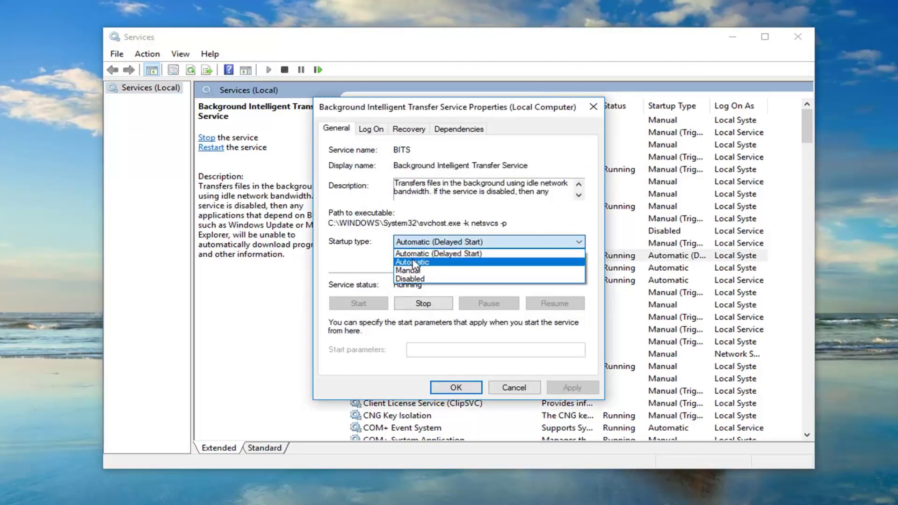
{"action": "left_click", "coordinate": [418, 243]}
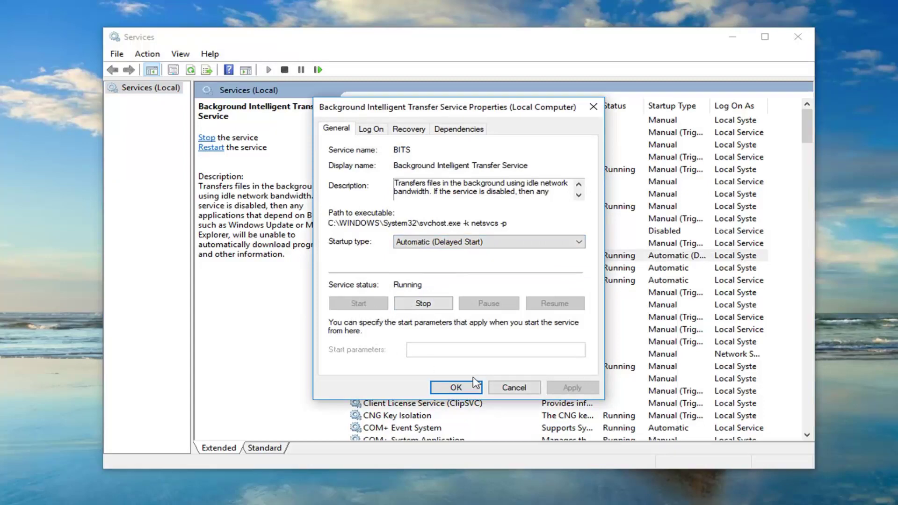
{"action": "left_click", "coordinate": [456, 387]}
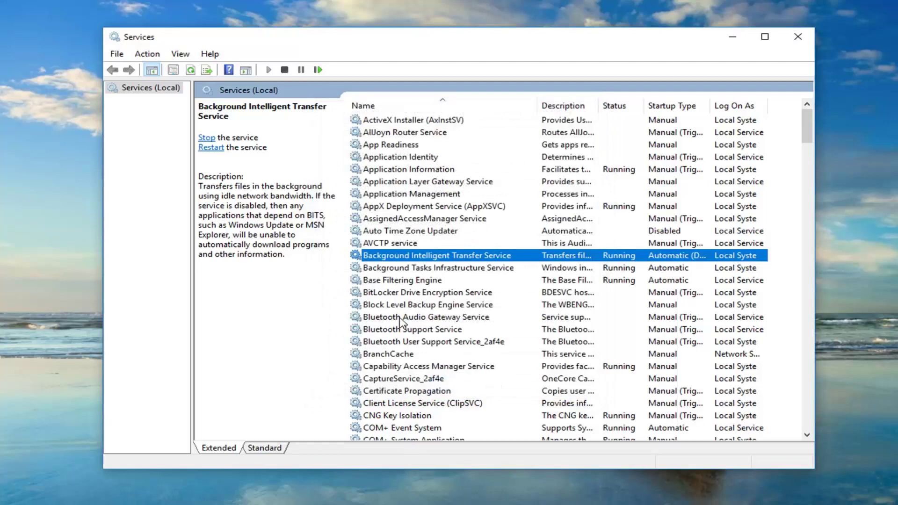
{"action": "left_click", "coordinate": [402, 367]}
{"action": "scroll", "coordinate": [394, 381], "scroll_direction": "down", "scroll_amount": 4}
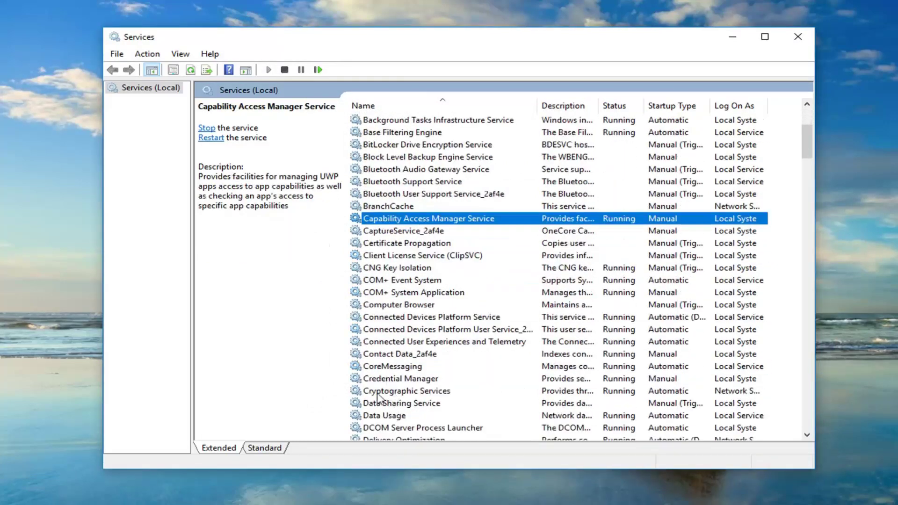
{"action": "left_click", "coordinate": [395, 391]}
{"action": "double_click", "coordinate": [430, 391]}
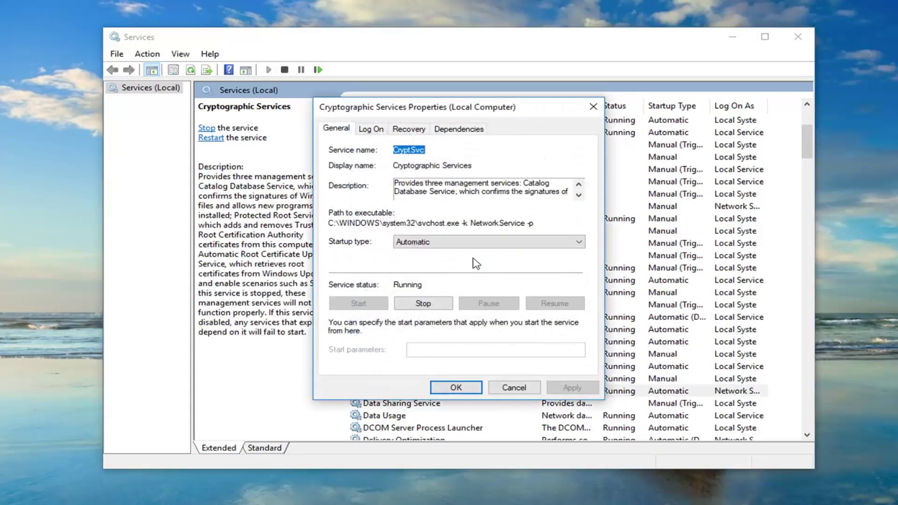
{"action": "left_click", "coordinate": [507, 388]}
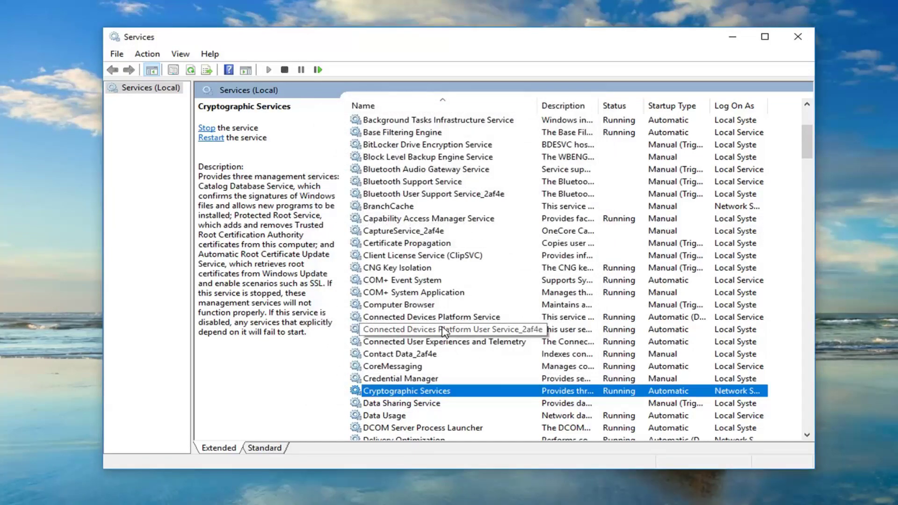
{"action": "scroll", "coordinate": [439, 329], "scroll_direction": "down", "scroll_amount": 20}
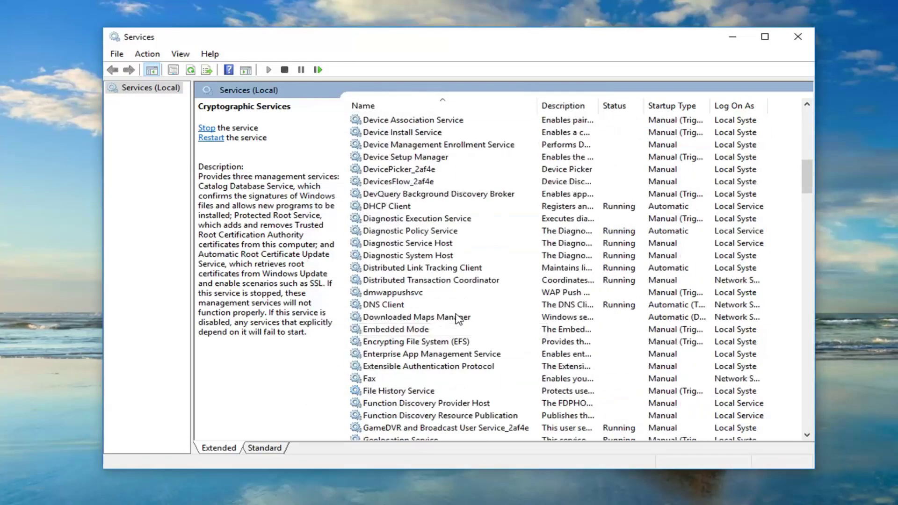
{"action": "scroll", "coordinate": [429, 323], "scroll_direction": "down", "scroll_amount": 14}
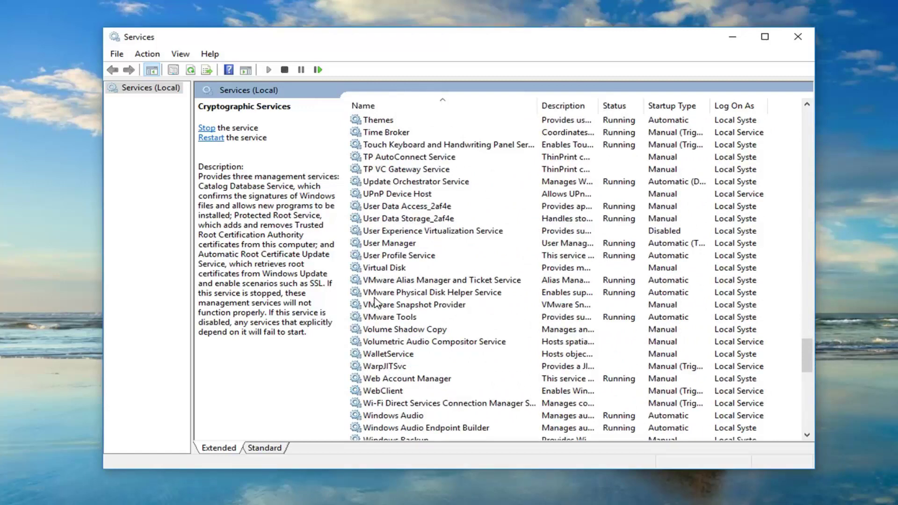
{"action": "scroll", "coordinate": [389, 304], "scroll_direction": "down", "scroll_amount": 3}
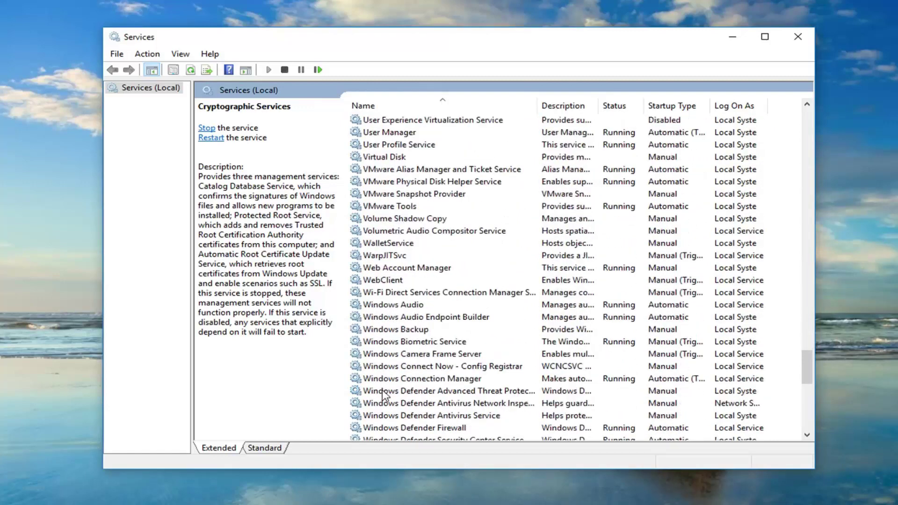
{"action": "scroll", "coordinate": [382, 394], "scroll_direction": "down", "scroll_amount": 8}
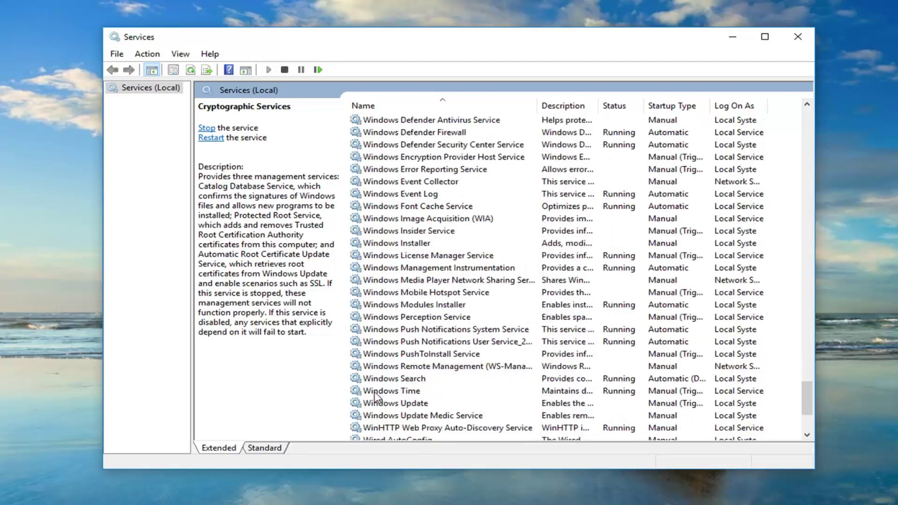
Step: Set the Windows Update service's startup type to Automatic, start it, and apply
{"action": "left_click", "coordinate": [391, 405]}
{"action": "double_click", "coordinate": [400, 405]}
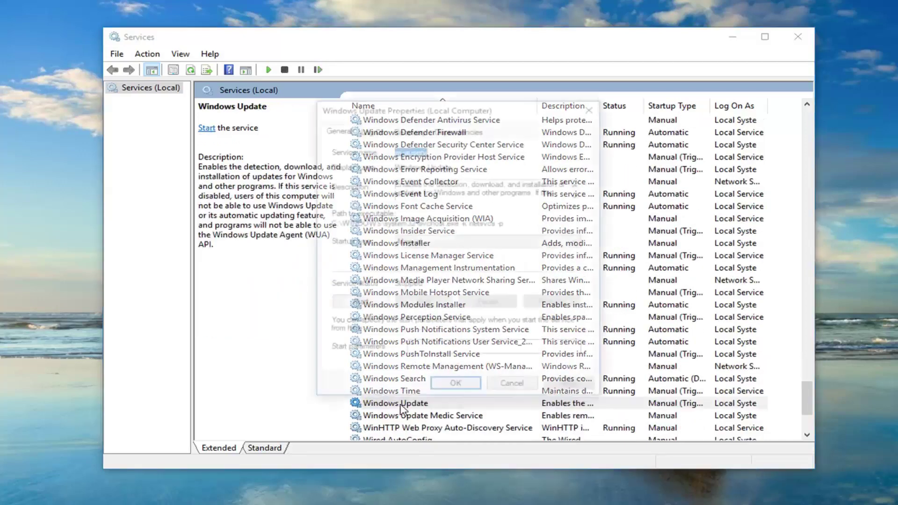
{"action": "left_click", "coordinate": [421, 242]}
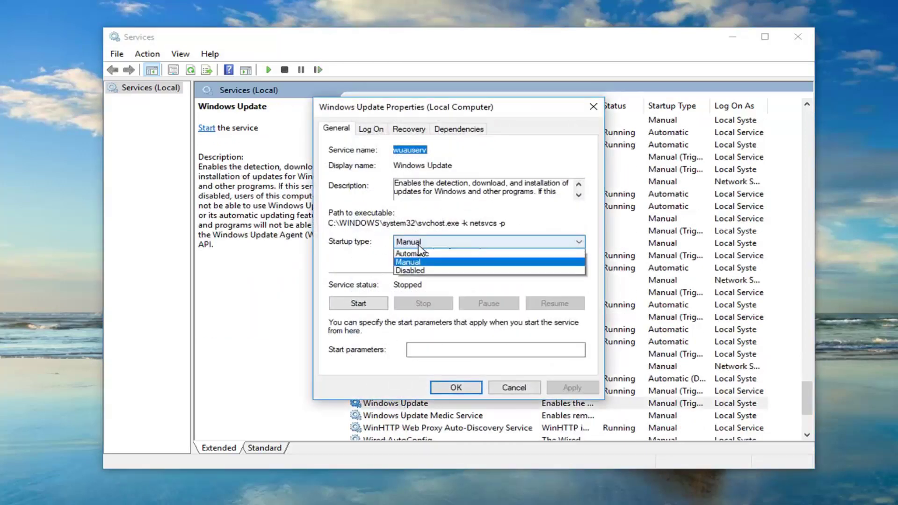
{"action": "left_click", "coordinate": [421, 259]}
{"action": "left_click", "coordinate": [358, 303]}
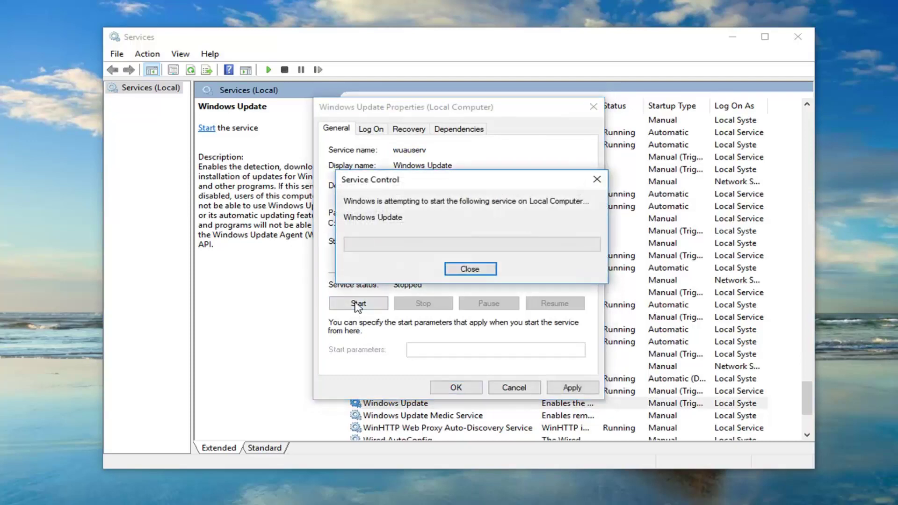
{"action": "left_click", "coordinate": [571, 387]}
{"action": "left_click", "coordinate": [456, 387]}
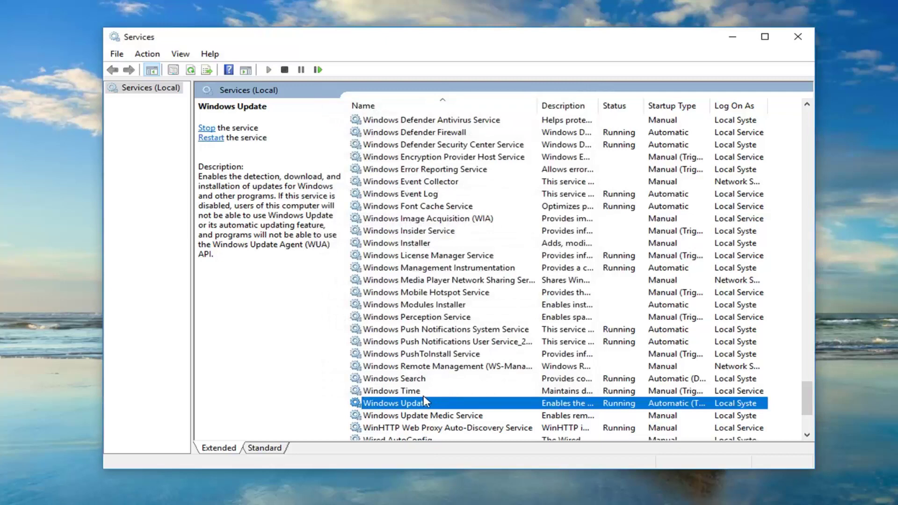